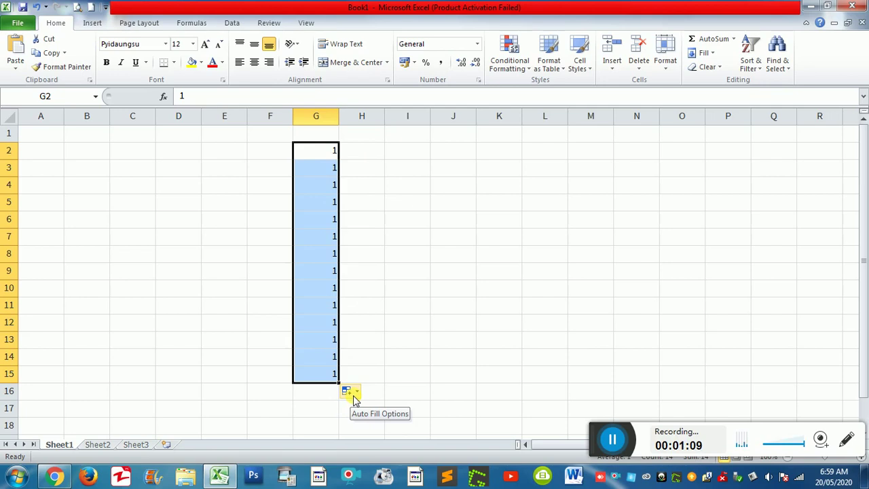
Change column G's repeated 1s to a Fill Series numbered 1 through 14 in G2:G15
left_click(358, 393)
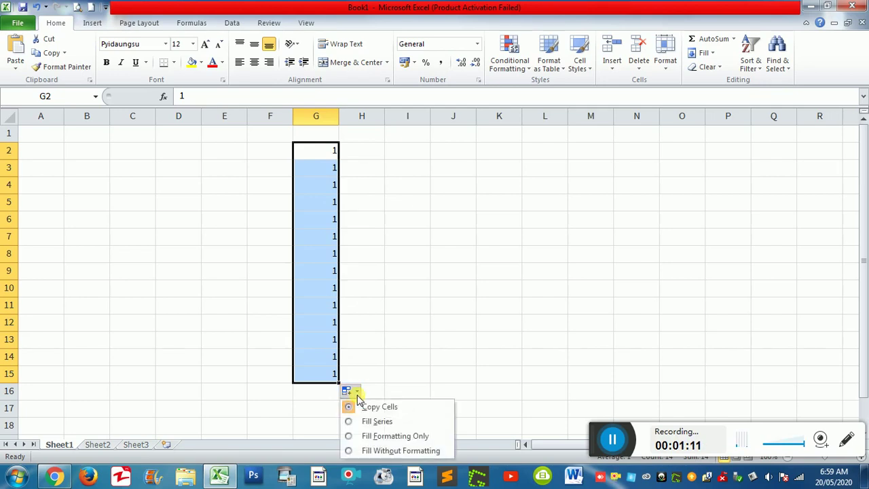
scroll(358, 397, "down", 3)
left_click(347, 239)
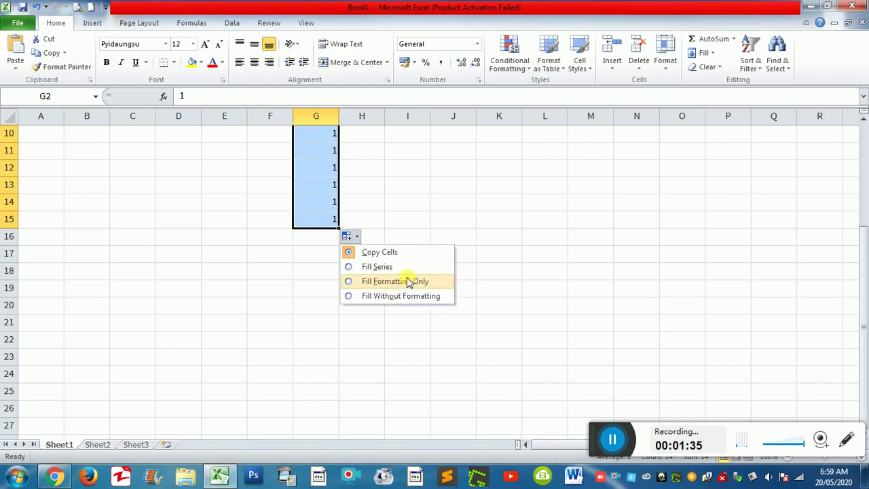
left_click(350, 267)
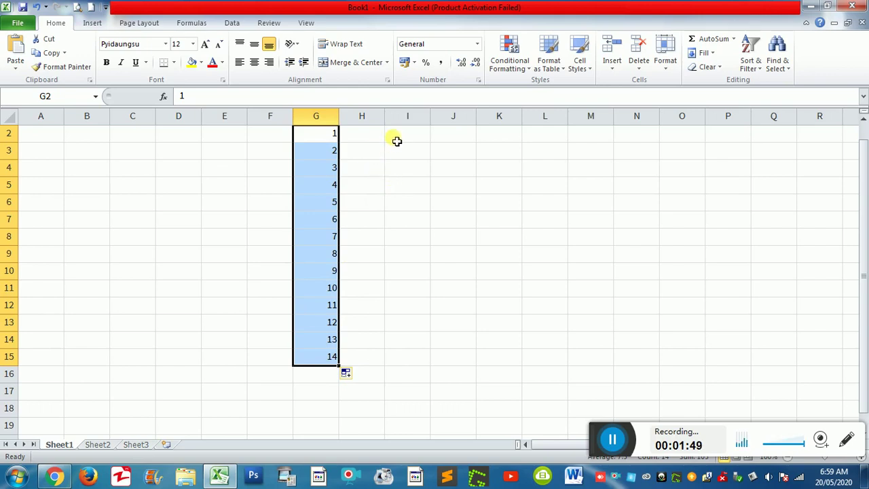
left_click(400, 140)
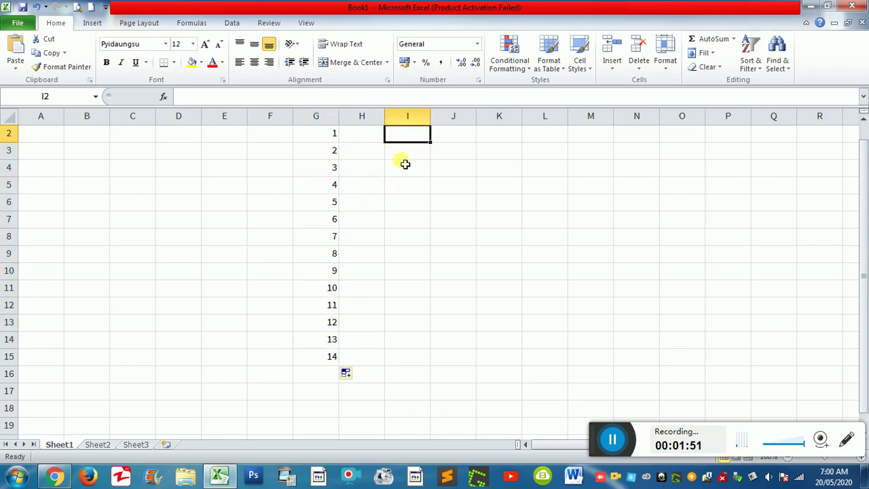
Fill G2's 1 across to J2 as a series so row 2 reads 1, 2, 3, 4
left_click(359, 138)
left_click(330, 134)
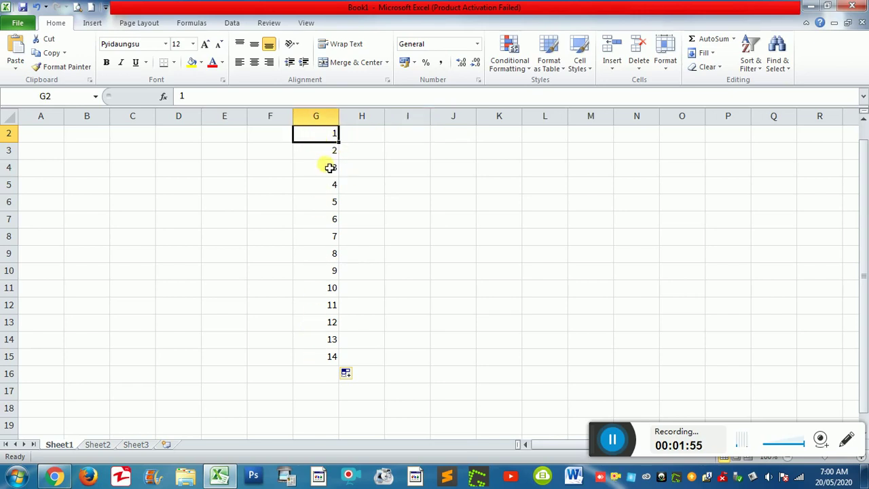
left_click_drag(340, 142, 478, 150)
left_click(486, 154)
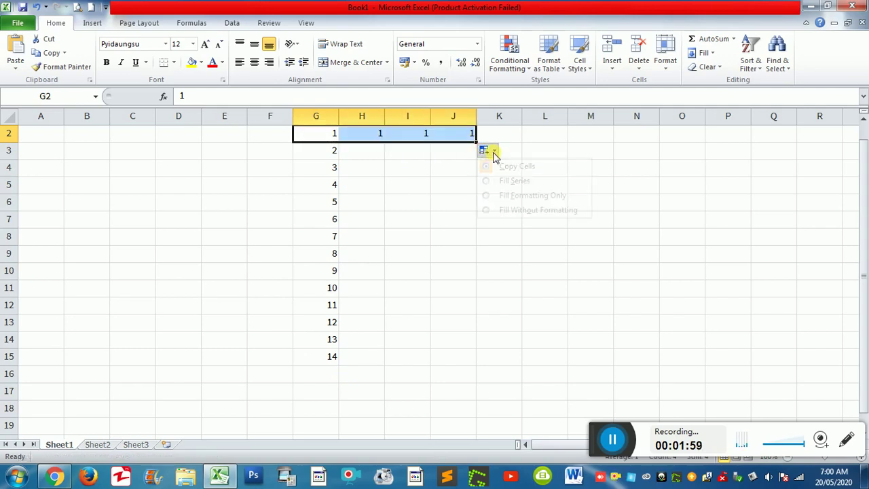
left_click(493, 183)
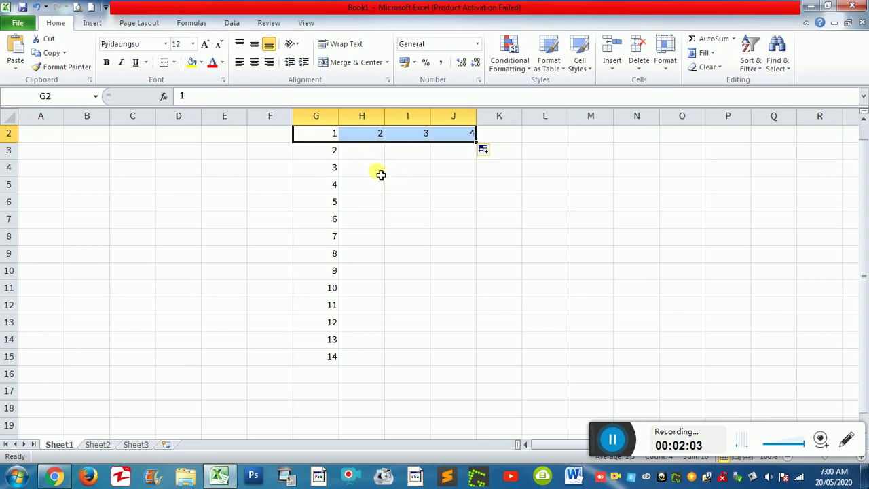
left_click(402, 173)
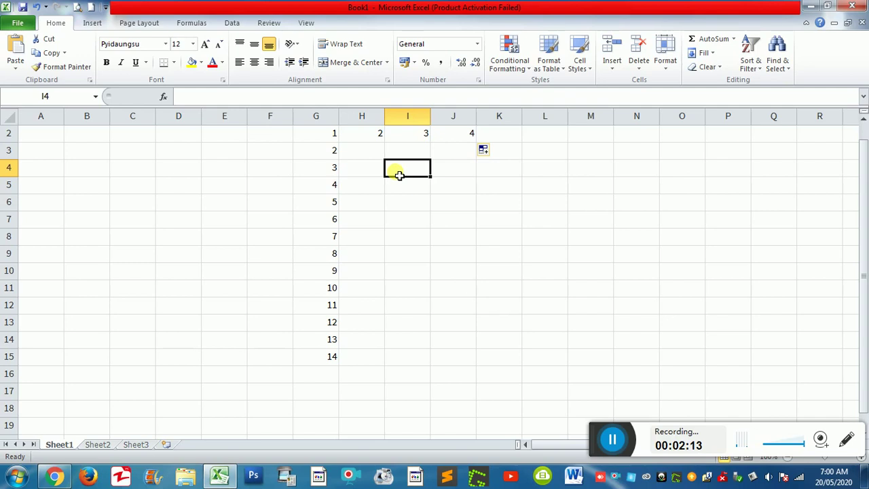
Enter Sunday in cell I4 by accepting the AutoComplete suggestion
type("sunday")
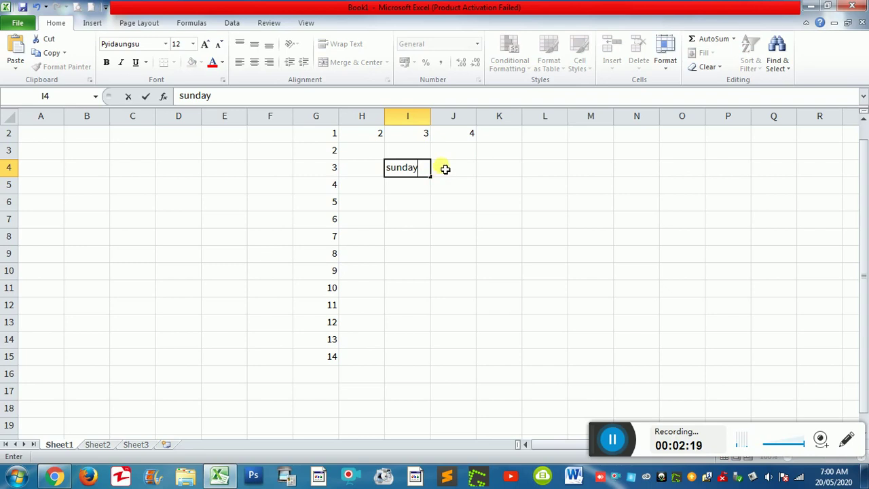
key("Return")
left_click(413, 169)
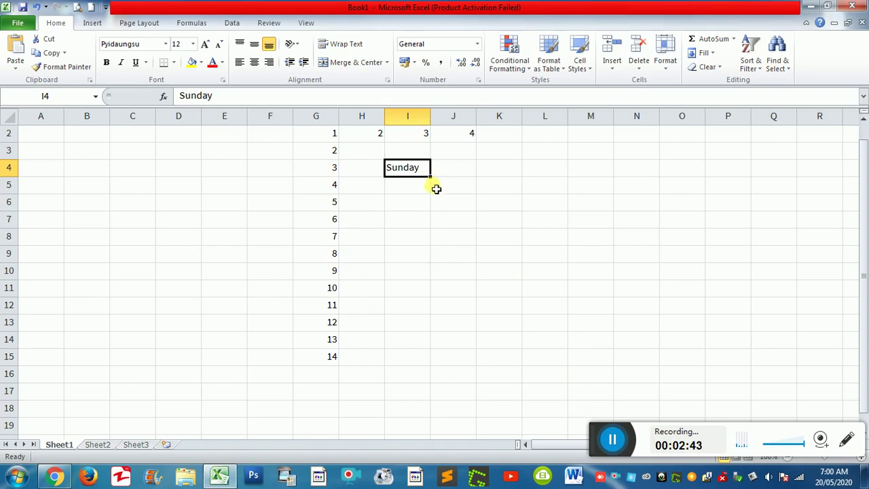
Fill Sunday down column I to row 12, listing days through the next Monday
scroll(439, 170, "up", 3, "ctrl")
scroll(652, 214, "up", 4, "ctrl")
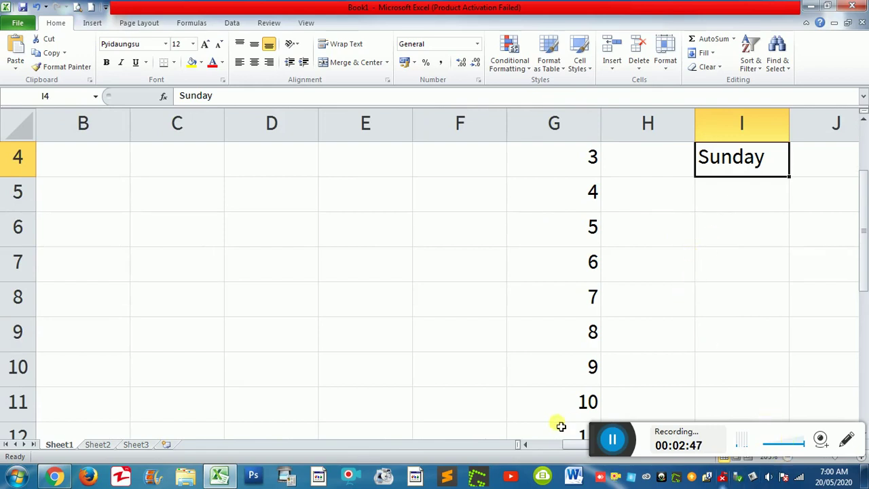
left_click_drag(573, 448, 578, 448)
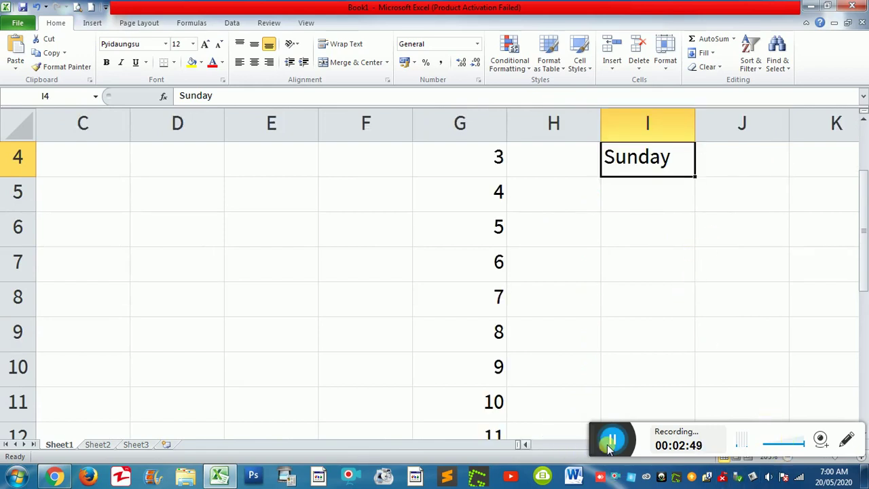
scroll(672, 296, "up", 1)
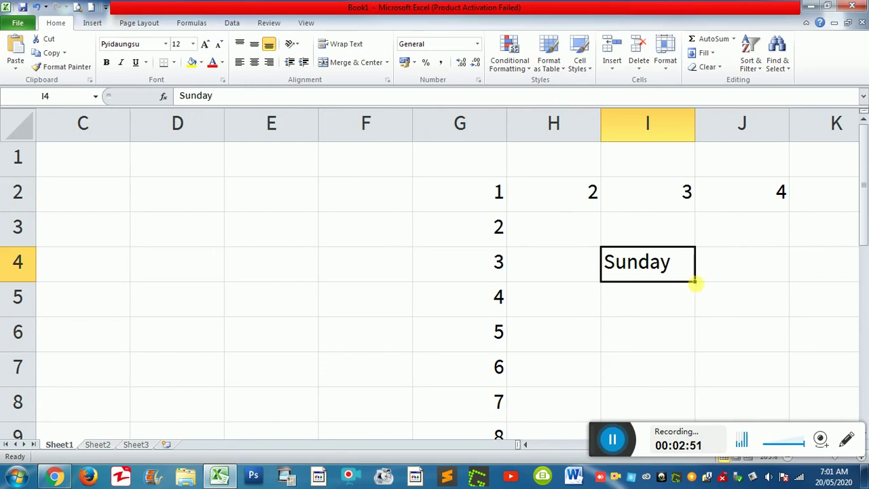
left_click_drag(696, 283, 700, 314)
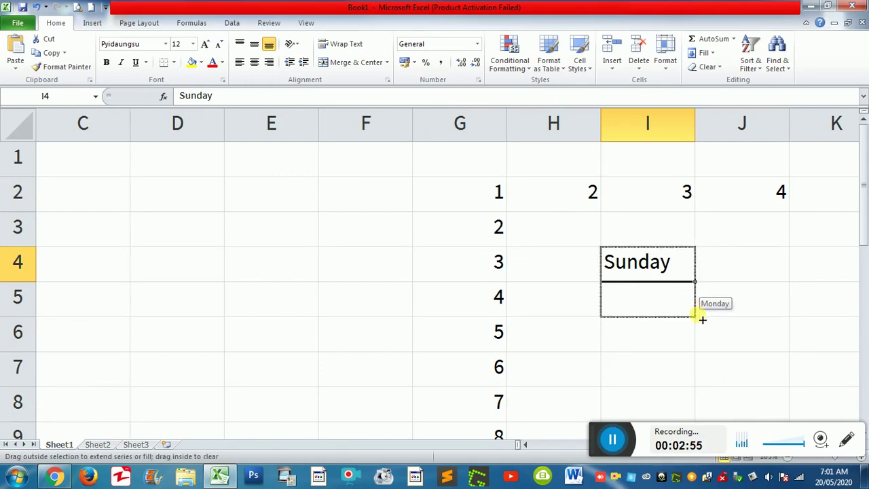
left_click_drag(703, 319, 681, 345)
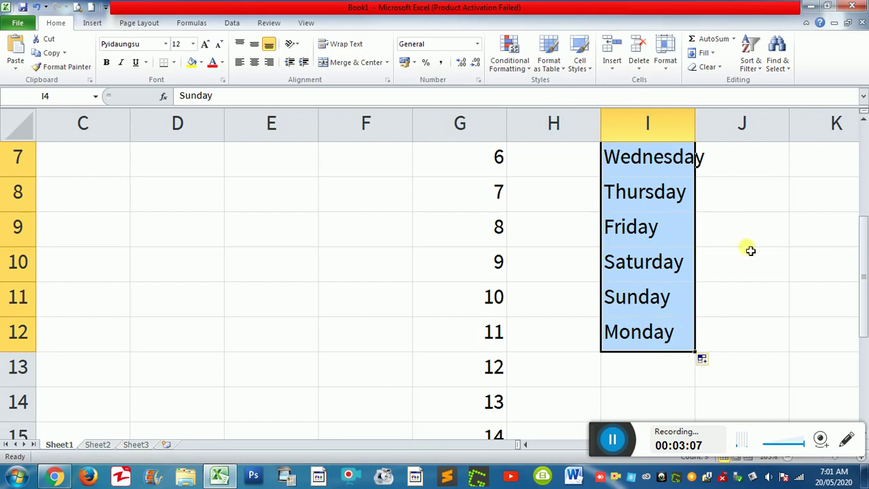
AutoFit column I so Wednesday fits fully in its cell
left_click_drag(591, 440, 540, 411)
left_click(852, 444)
left_click(852, 444)
left_click(852, 445)
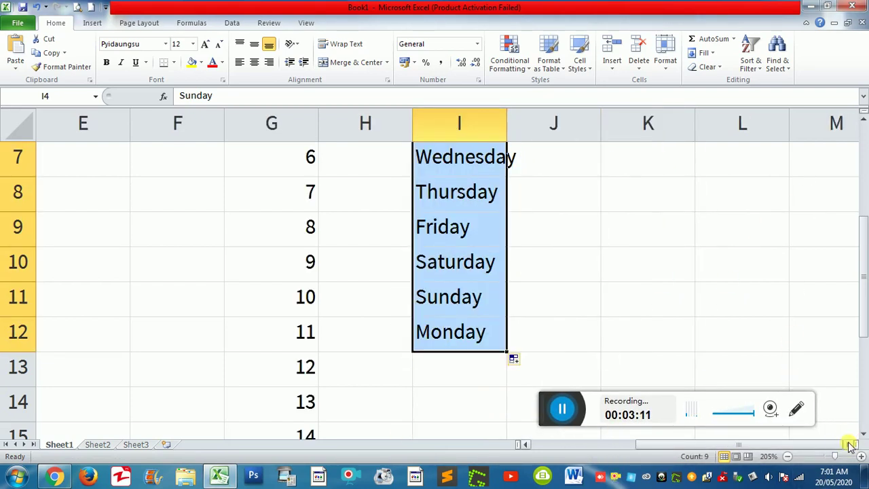
left_click(852, 444)
scroll(380, 264, "up", 2)
scroll(383, 265, "down", 1)
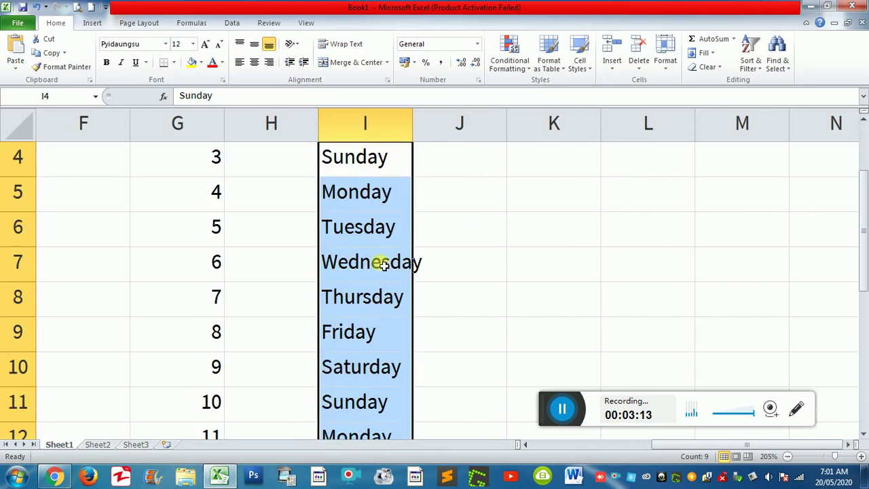
left_click(439, 227)
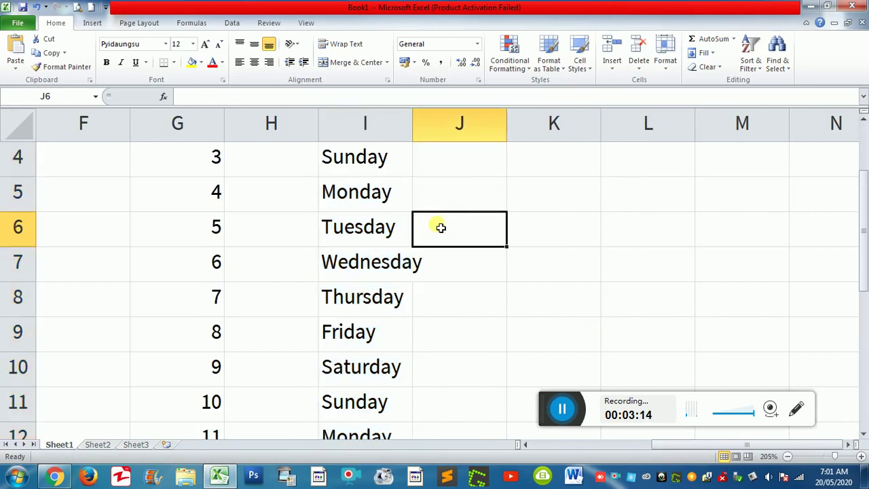
double_click(416, 128)
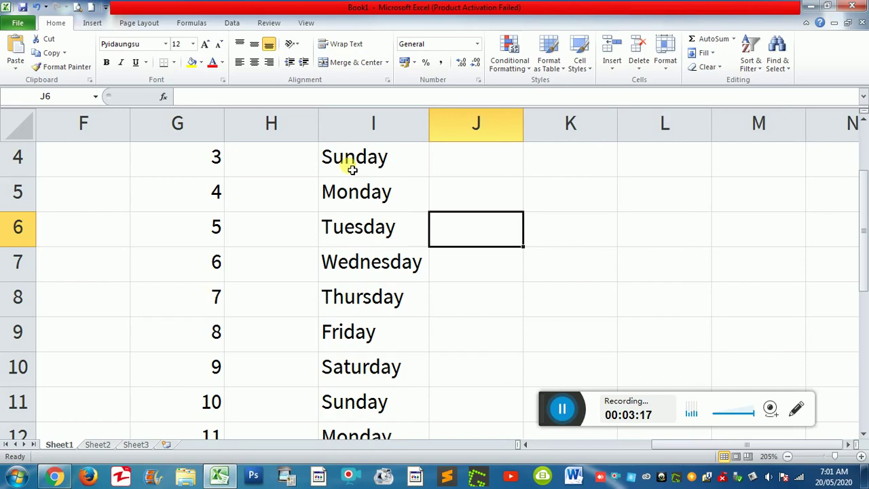
Zoom out slightly to show columns E to N and select the day list I4:I12
scroll(357, 200, "down", 1)
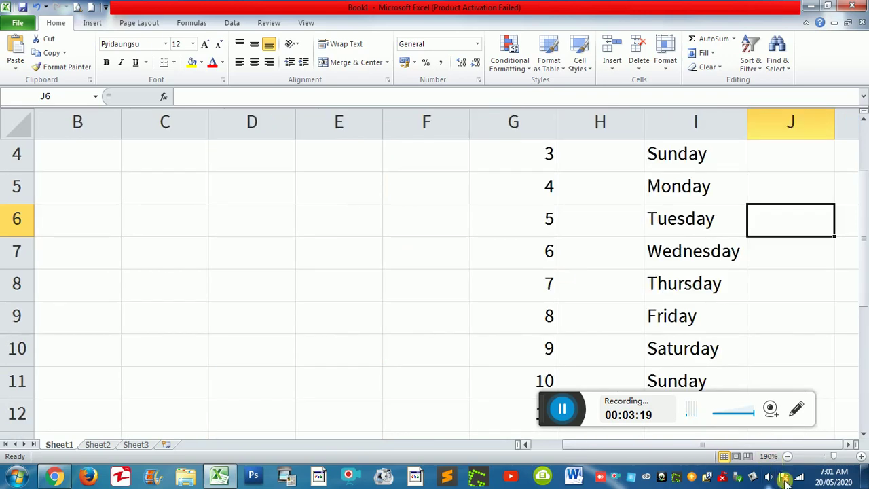
left_click(788, 456)
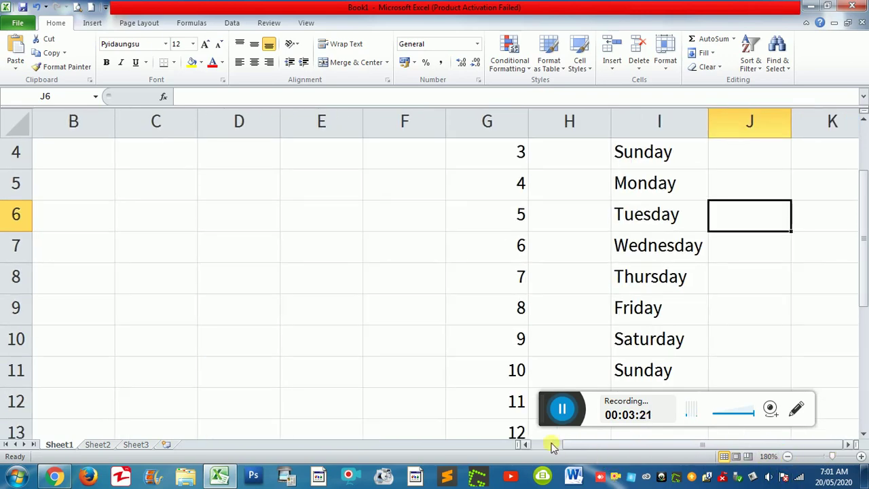
left_click(849, 445)
left_click(849, 444)
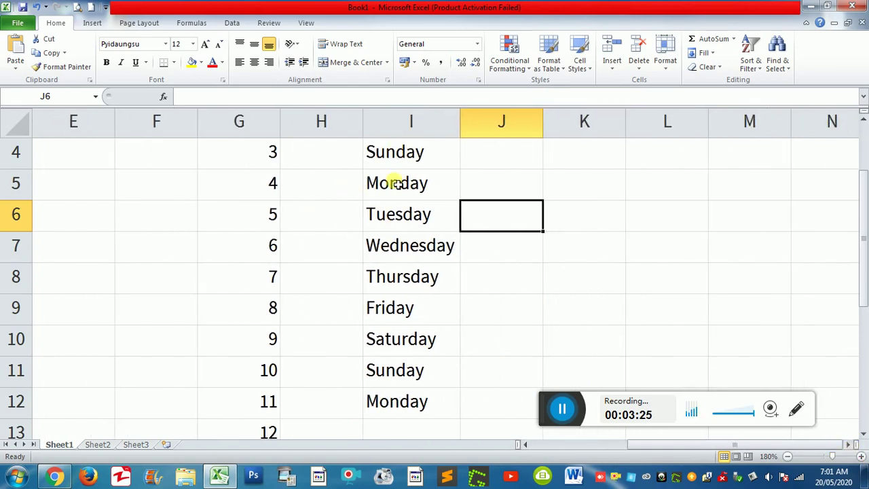
scroll(412, 244, "up", 1)
scroll(413, 257, "down", 1)
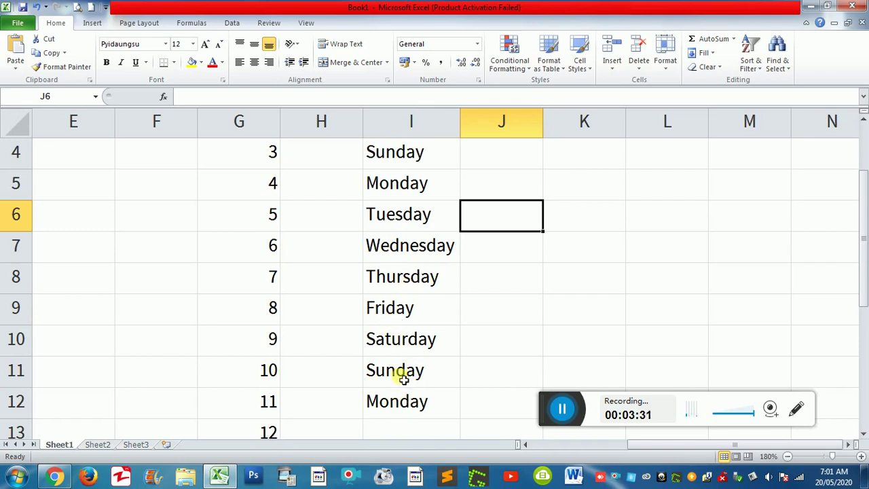
left_click_drag(388, 159, 401, 395)
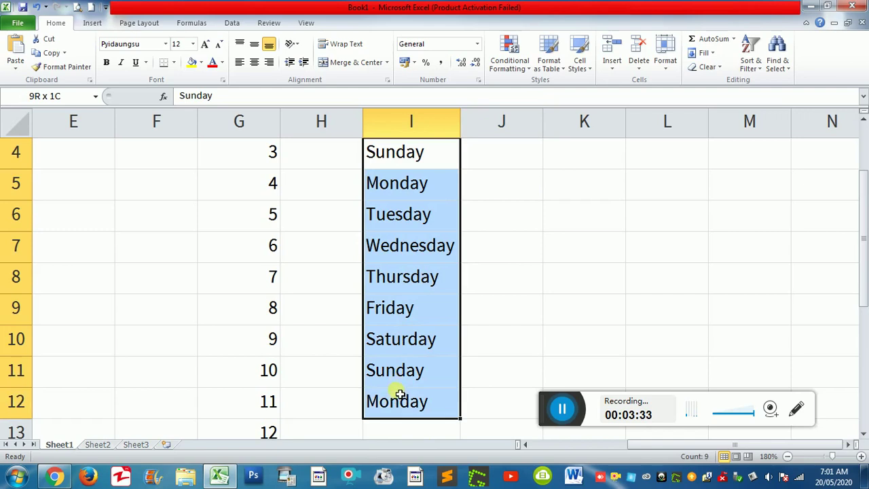
scroll(432, 386, "up", 1)
scroll(432, 386, "down", 1)
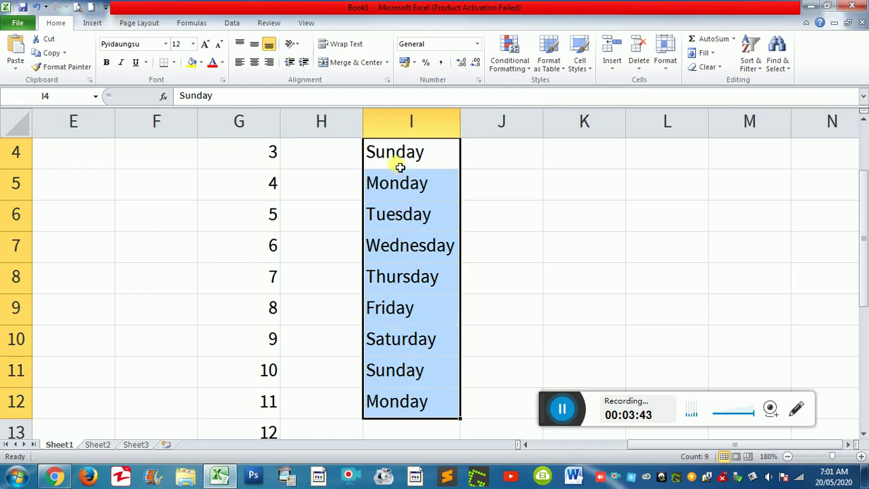
Clear I5:I12 and refill from Sunday down to I10, ending at Saturday
left_click_drag(395, 185, 399, 388)
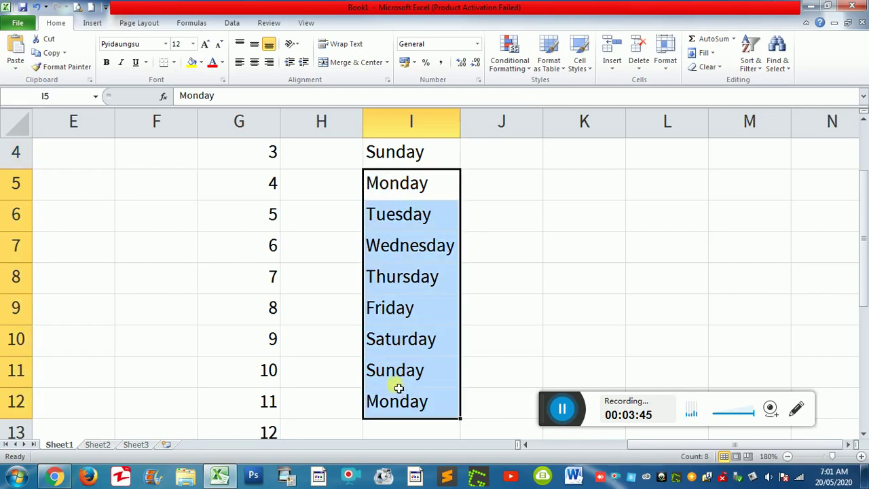
key("Delete")
left_click(402, 160)
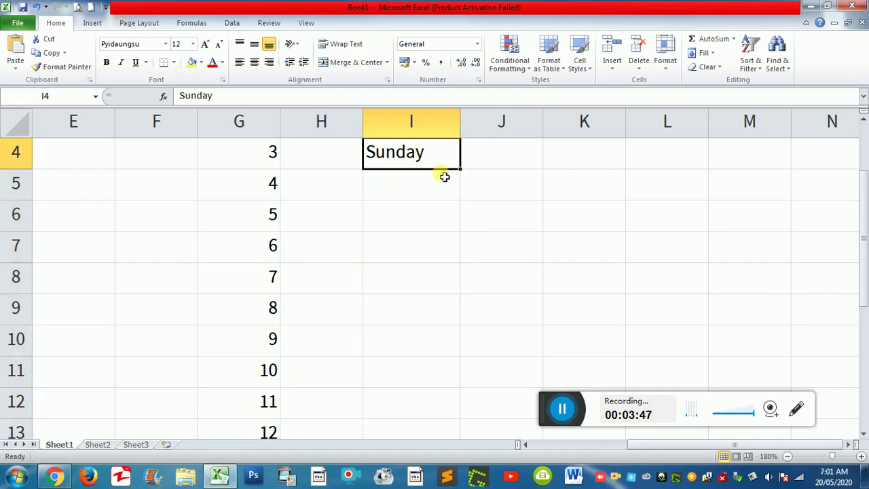
left_click_drag(462, 170, 446, 361)
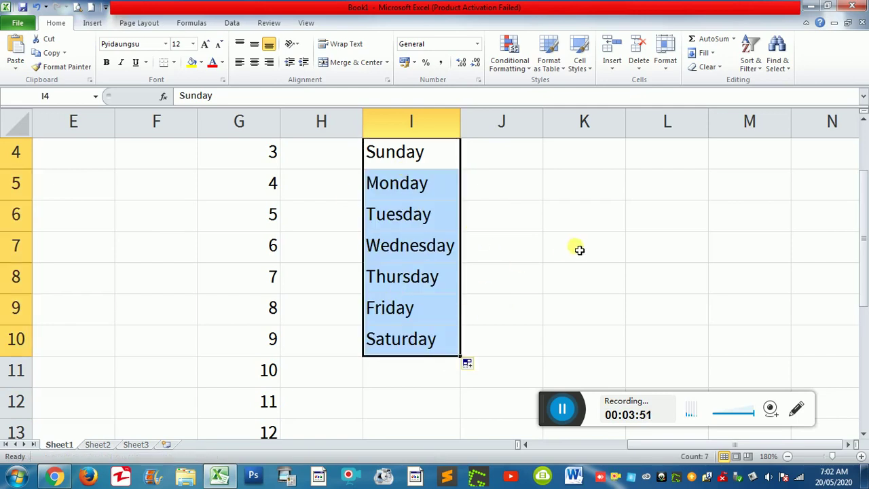
left_click(477, 367)
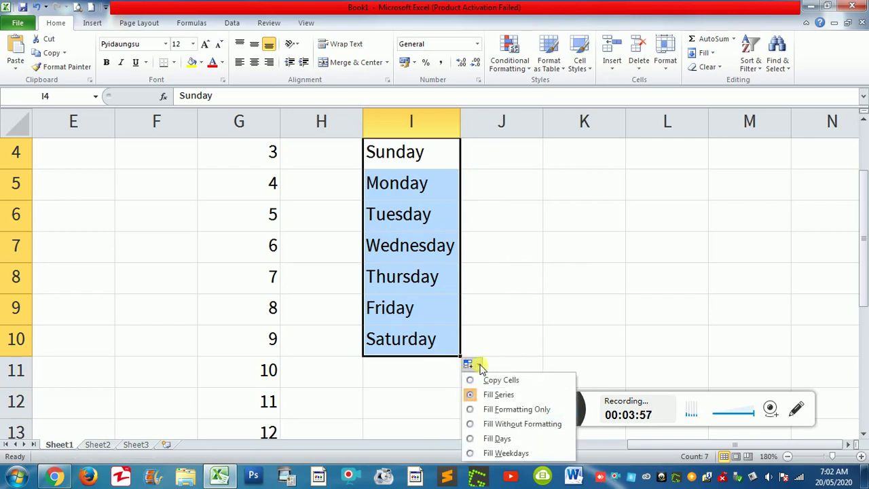
Switch column I's fill to Fill Weekdays so I10 shows Monday after Friday
scroll(479, 367, "down", 1)
scroll(472, 277, "down", 1)
scroll(476, 283, "up", 1)
left_click(469, 271)
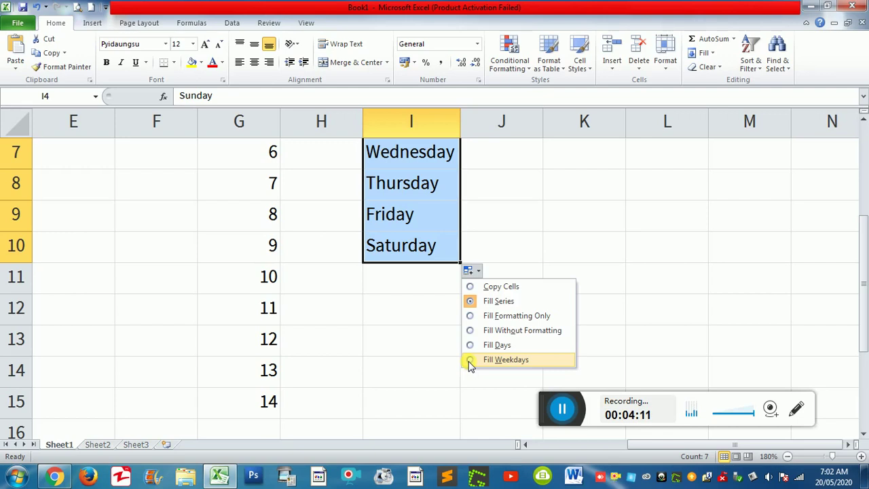
left_click(506, 359)
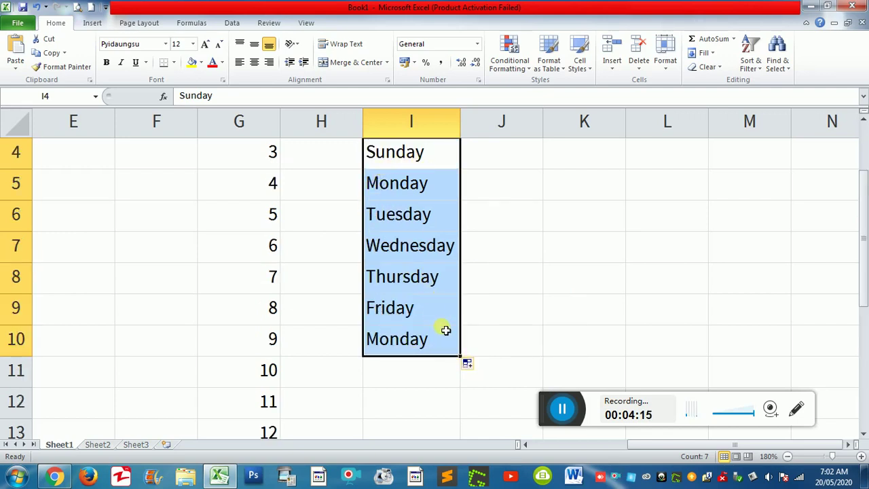
scroll(445, 331, "up", 1)
scroll(445, 331, "down", 1)
Switch the fill back to Fill Days so I10 shows Saturday again
left_click(470, 367)
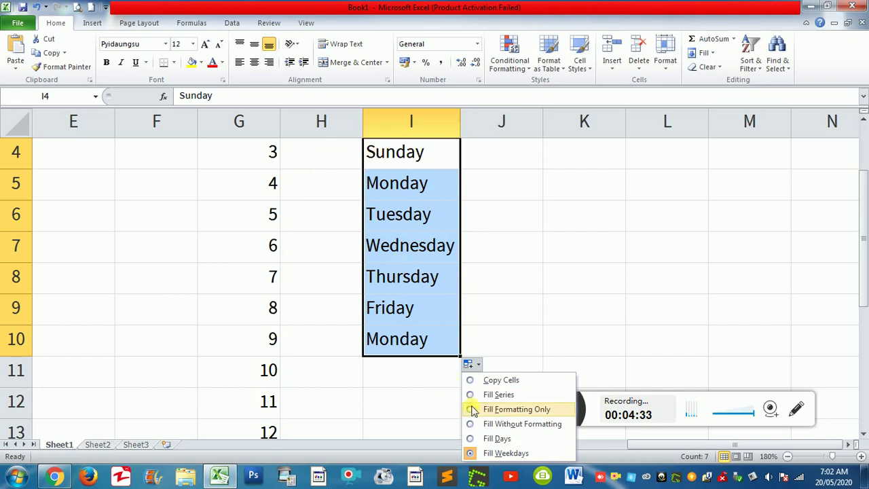
left_click(473, 439)
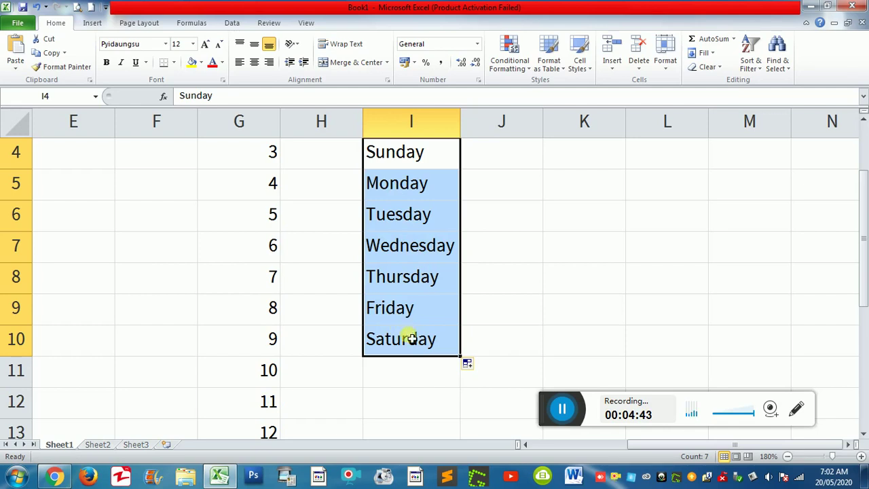
left_click(469, 367)
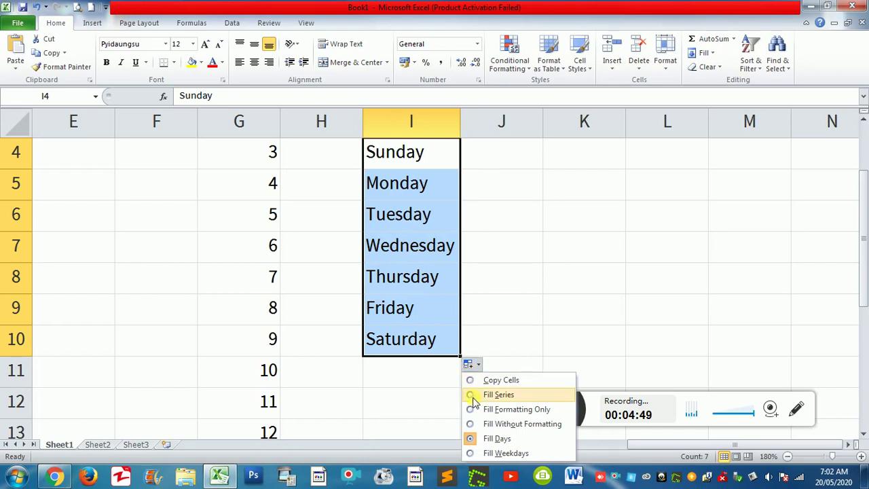
Close the fill options, zoom out to 145%, scroll right and select cell L3
left_click(483, 260)
scroll(417, 326, "up", 1)
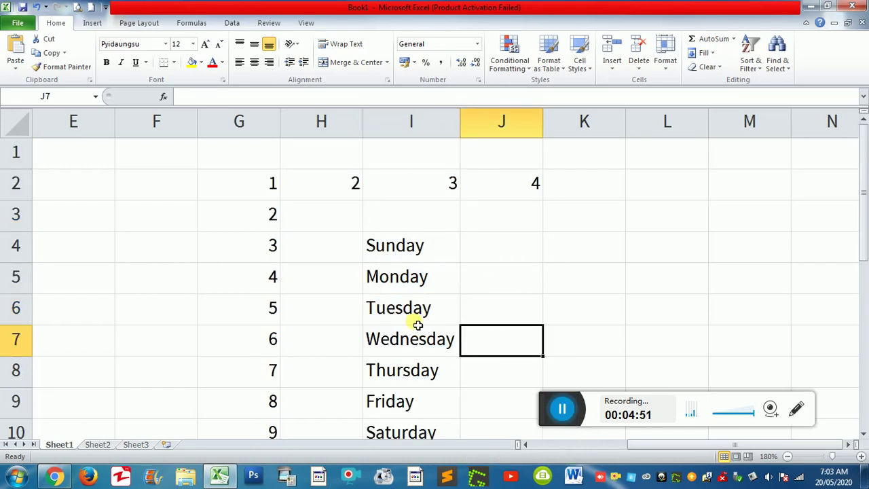
scroll(508, 279, "down", 1)
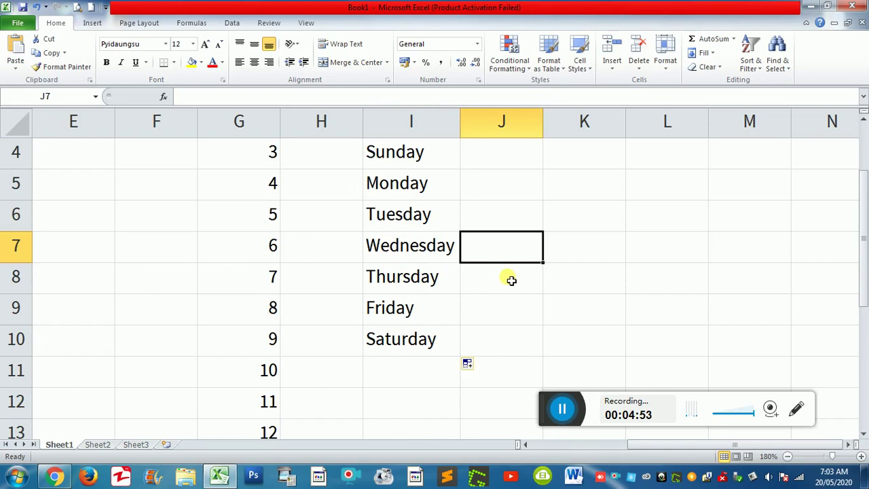
scroll(521, 284, "down", 4)
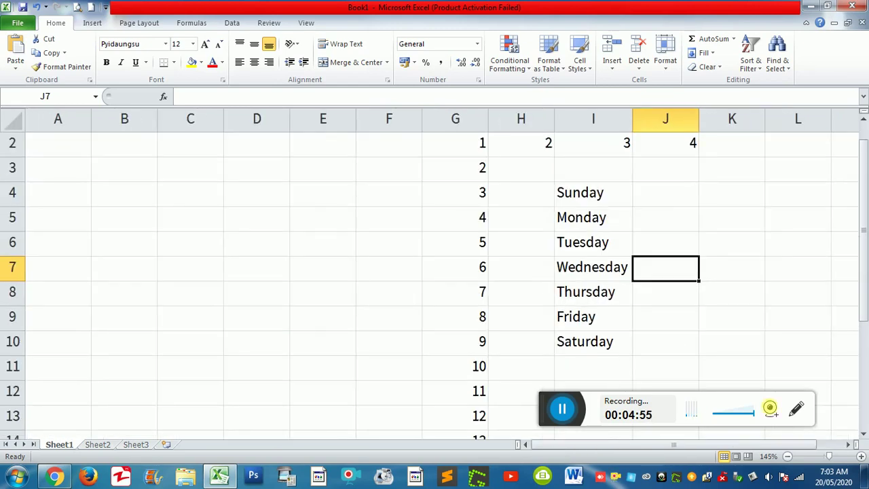
left_click(851, 445)
left_click(852, 445)
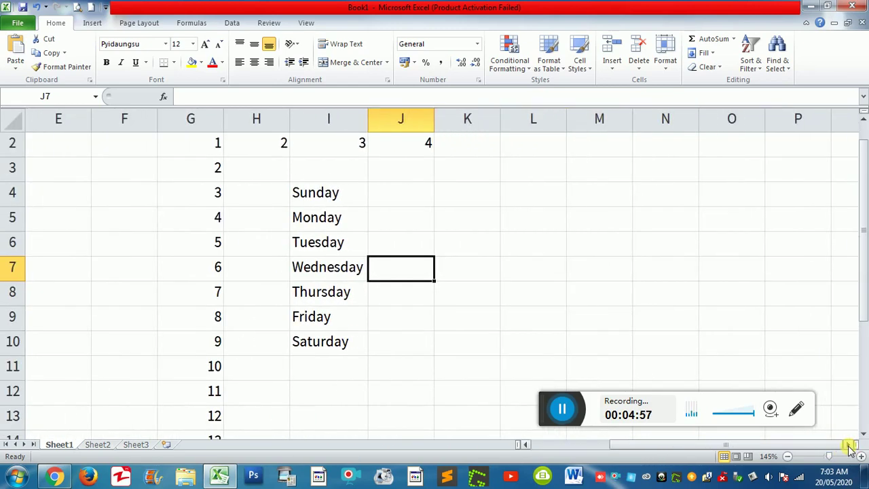
left_click(852, 445)
left_click(453, 180)
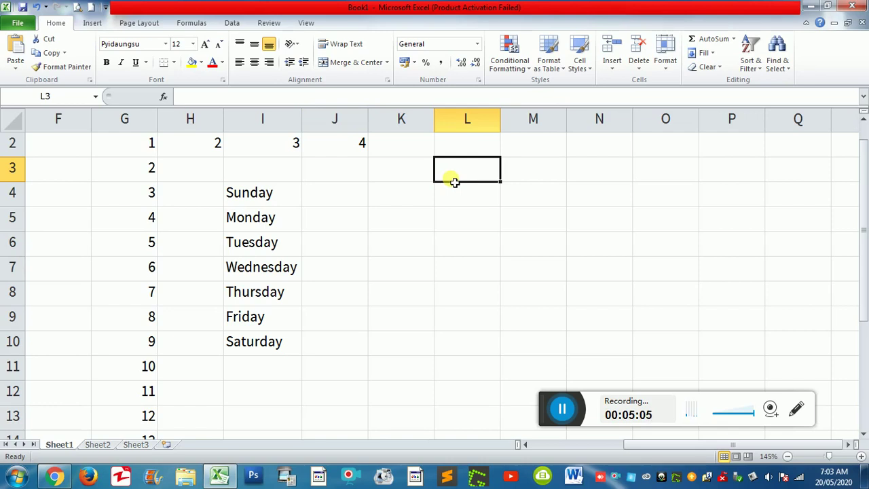
Enter 20/5/2020 in L3 so it displays as the date 20/05/2020
type("20")
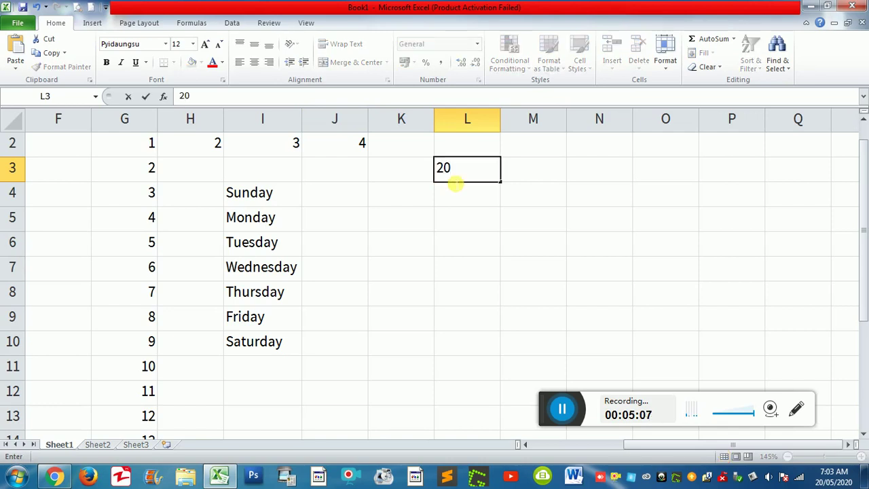
type("/5/2020")
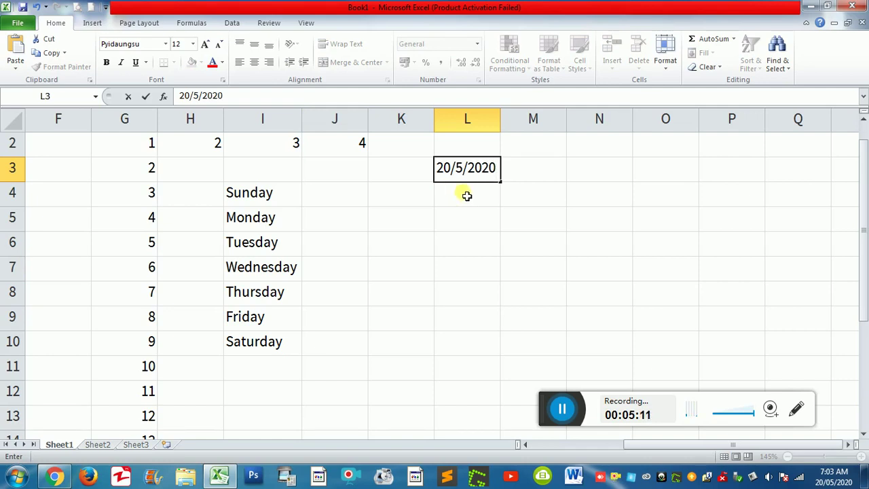
left_click(528, 175)
left_click(470, 174)
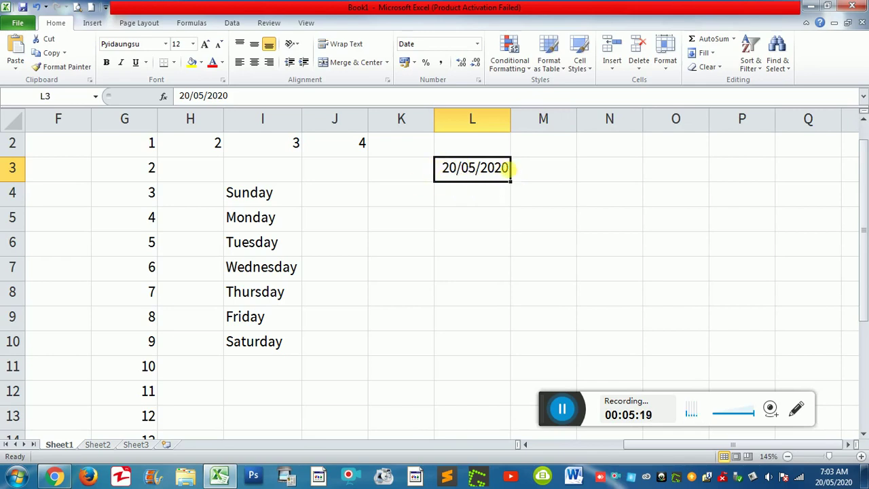
Fill the date in L3 down to L8 as consecutive days, ending at 25/05/2020
left_click_drag(516, 188, 516, 311)
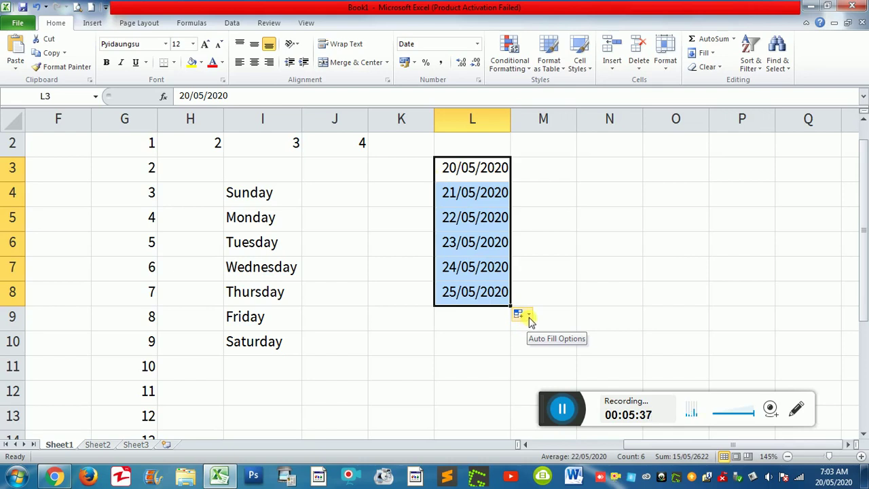
left_click(529, 317)
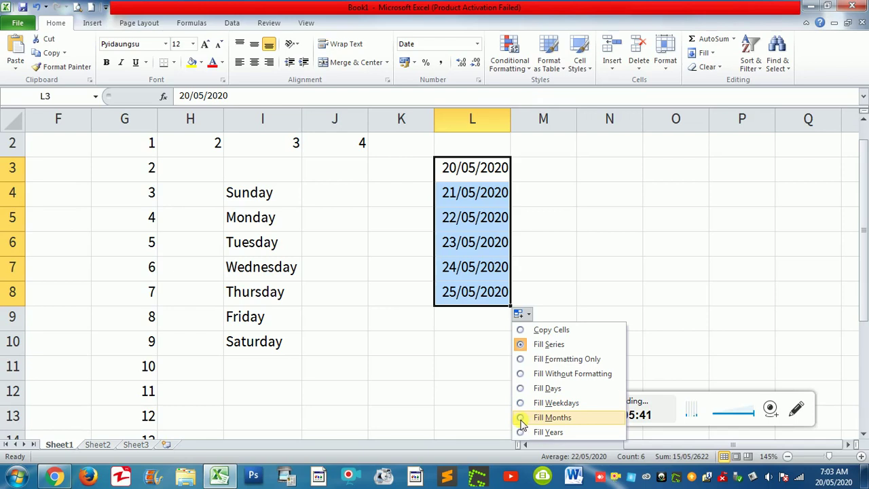
Change the L3:L8 fill to step by month, then by year (20/05/2021 to 20/05/2025)
left_click(521, 418)
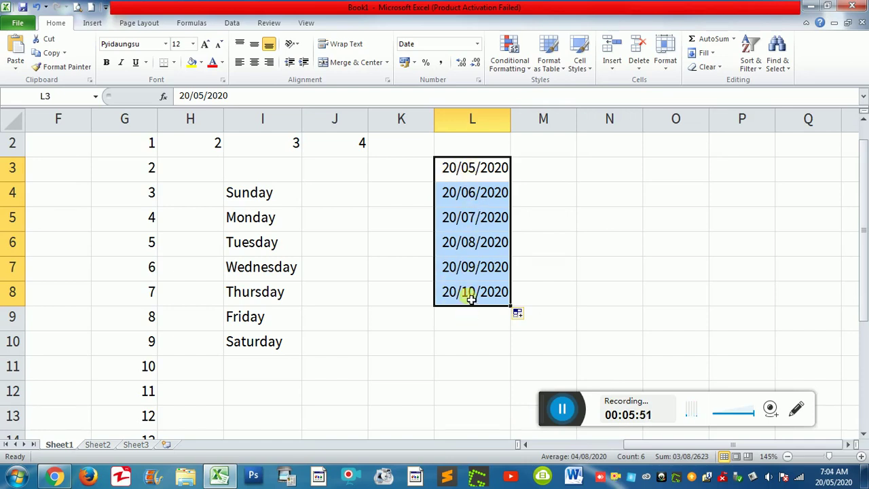
left_click(529, 317)
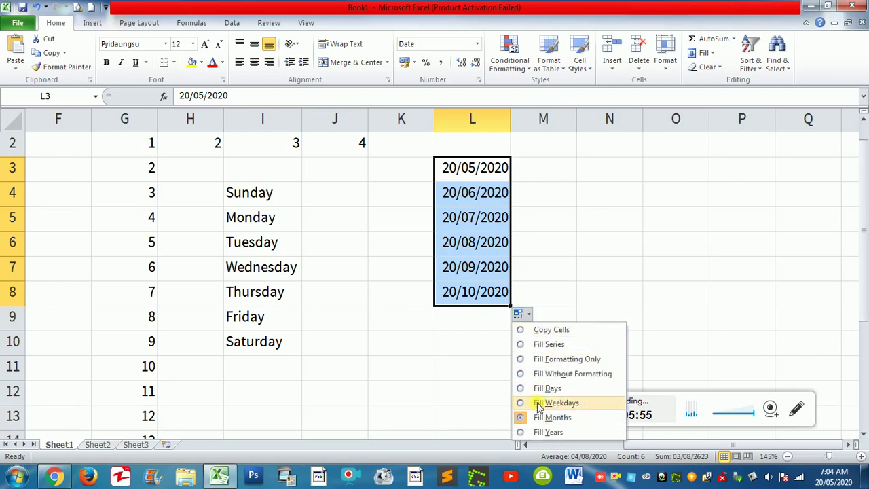
left_click(521, 433)
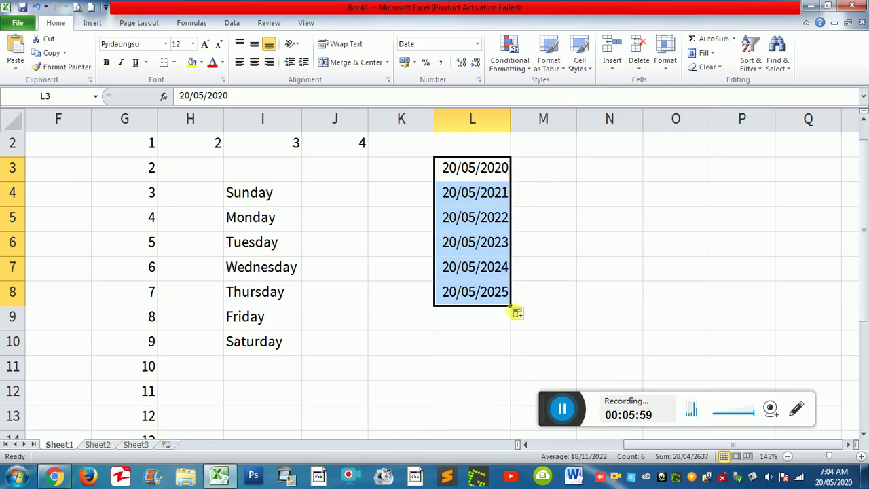
left_click(529, 317)
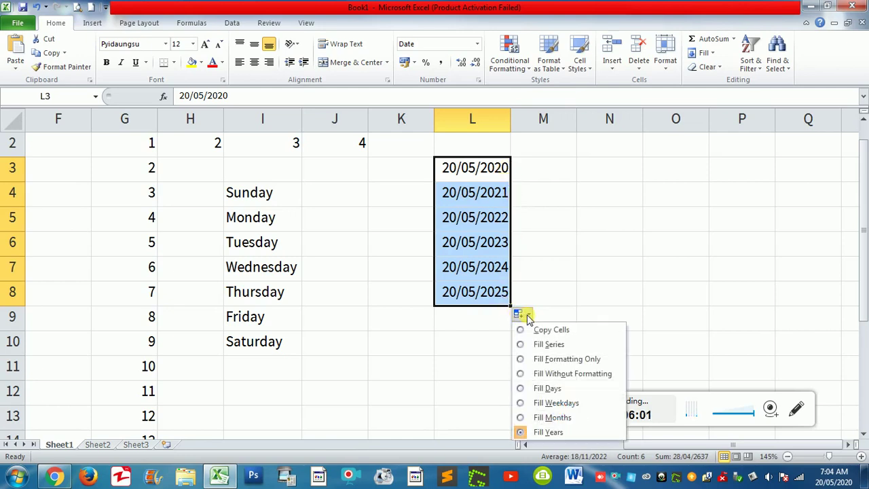
Try filling L3:L8 with weekdays only, then return to a consecutive-day series
left_click(522, 404)
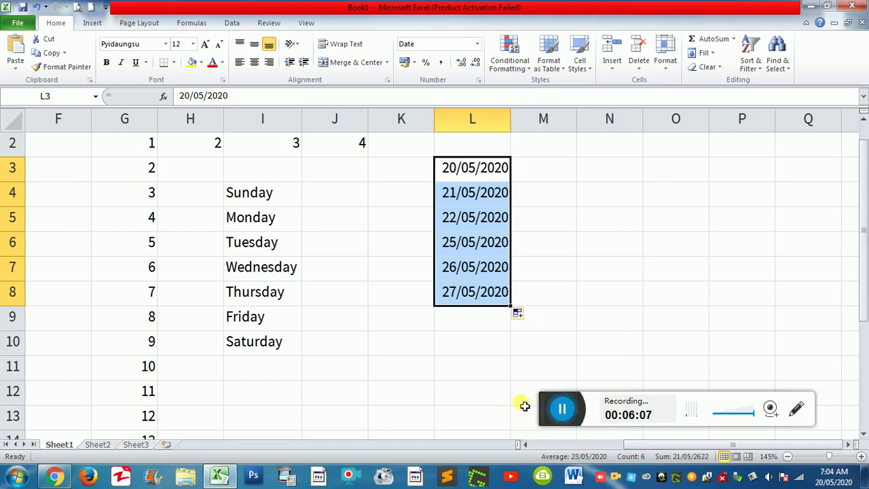
left_click(523, 316)
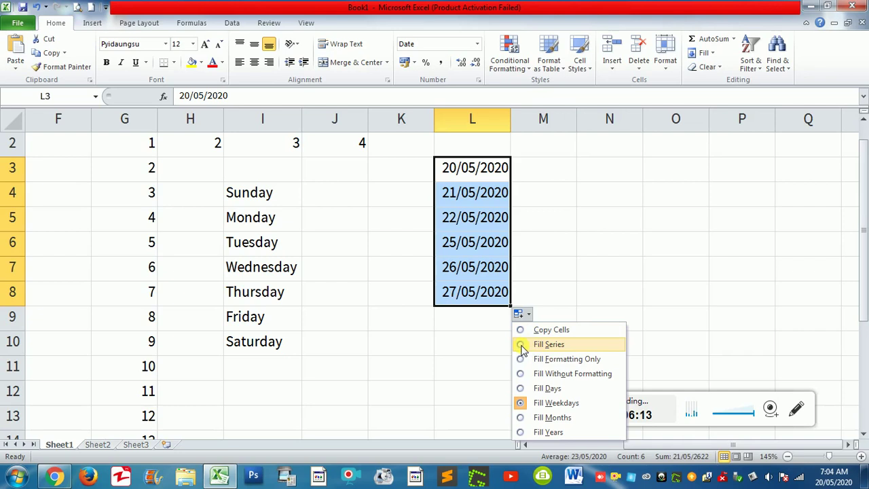
left_click(522, 345)
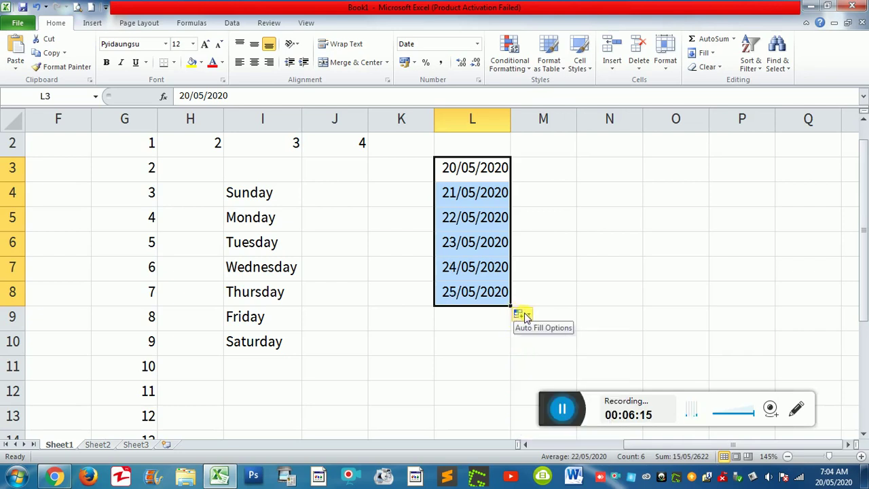
Switch the fill to Copy Cells so L3 through L8 all show 20/05/2020
left_click(527, 316)
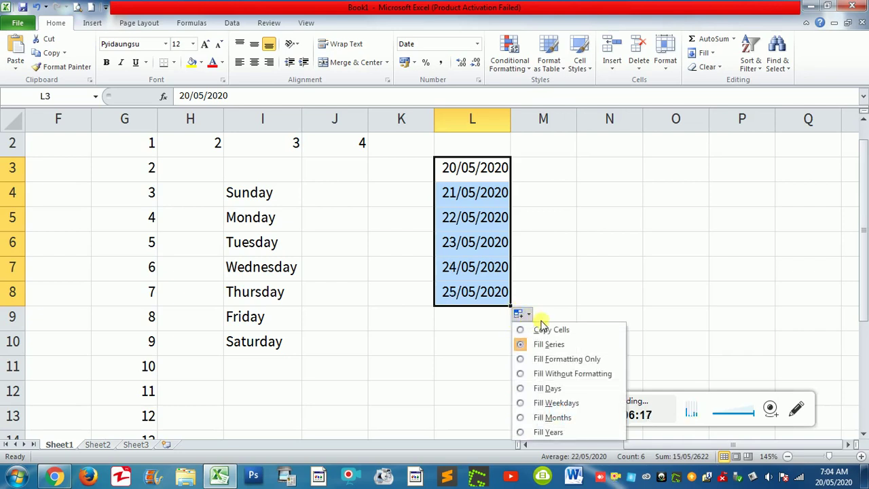
left_click(549, 331)
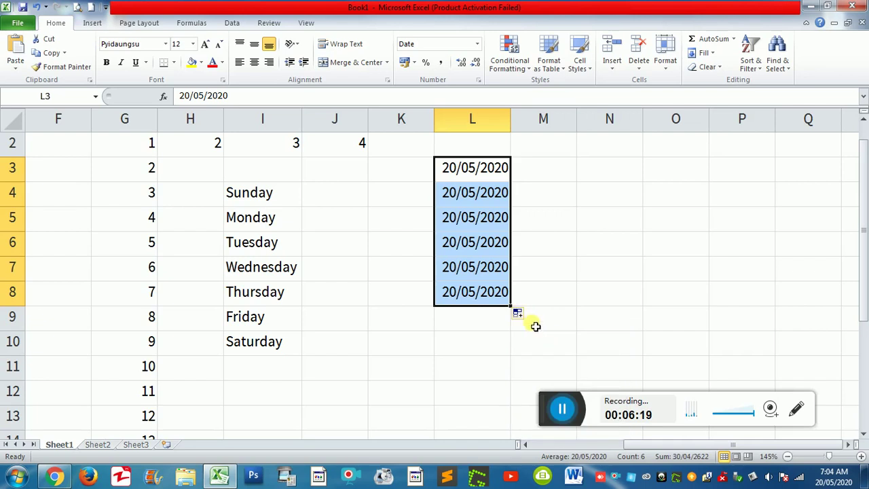
left_click(536, 274)
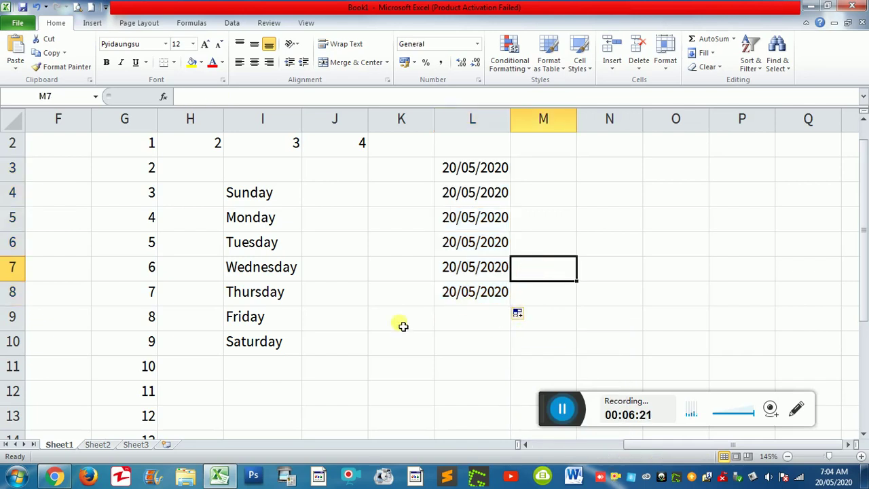
scroll(288, 326, "up", 1)
scroll(285, 325, "down", 1)
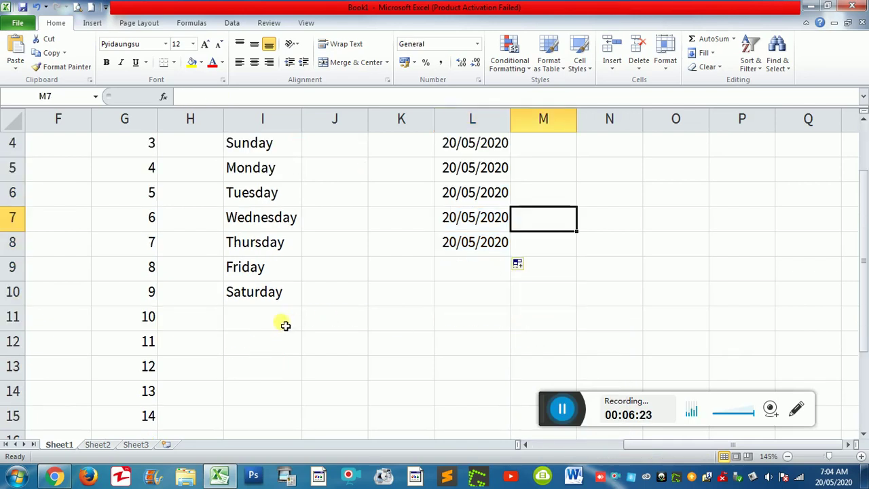